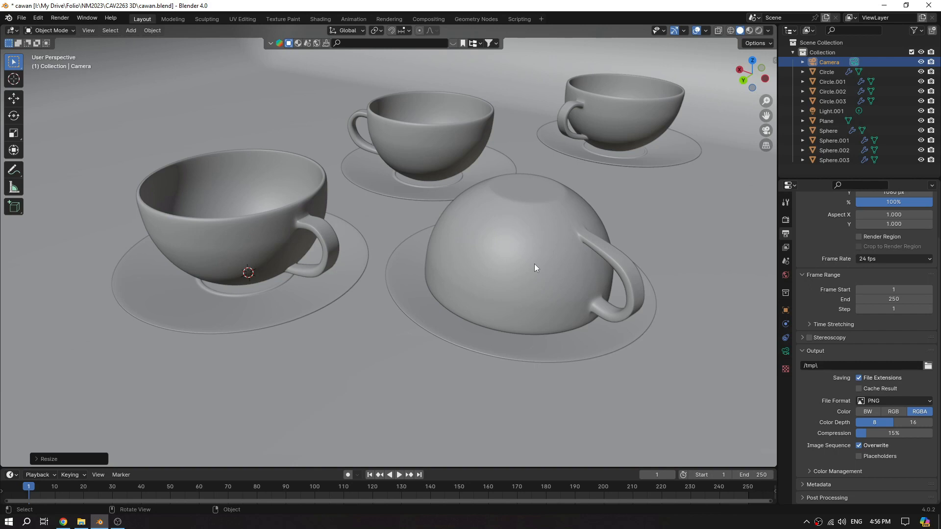
Step: Show the cup scene in rendered shading and look through the scene camera
click(760, 30)
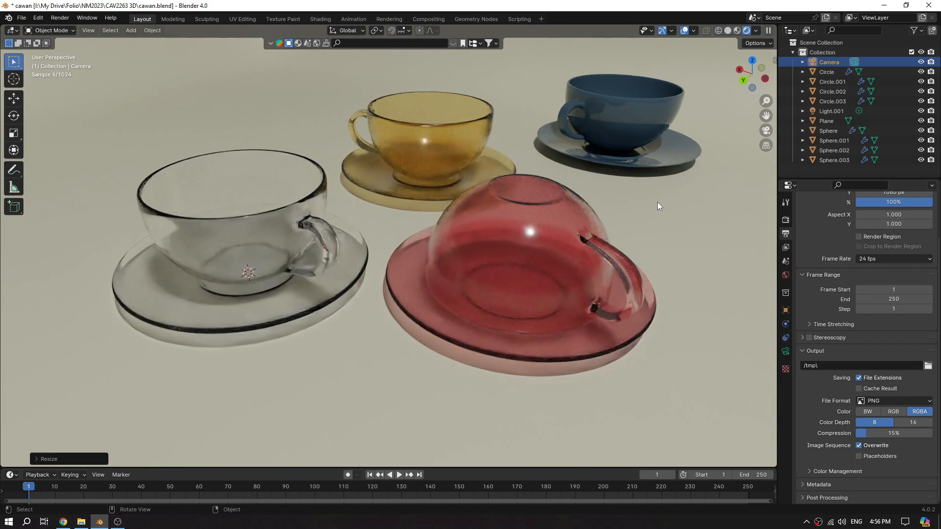
middle_drag(584, 208, 607, 196)
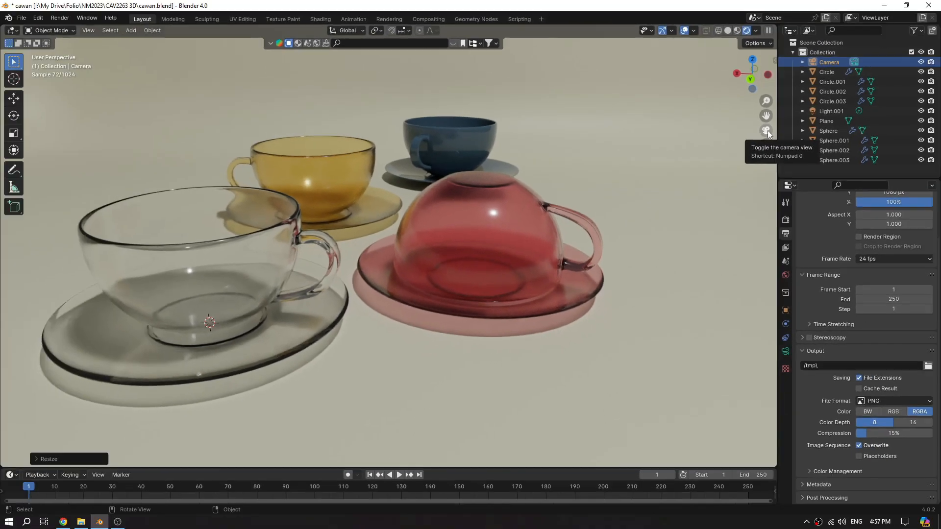
click(807, 130)
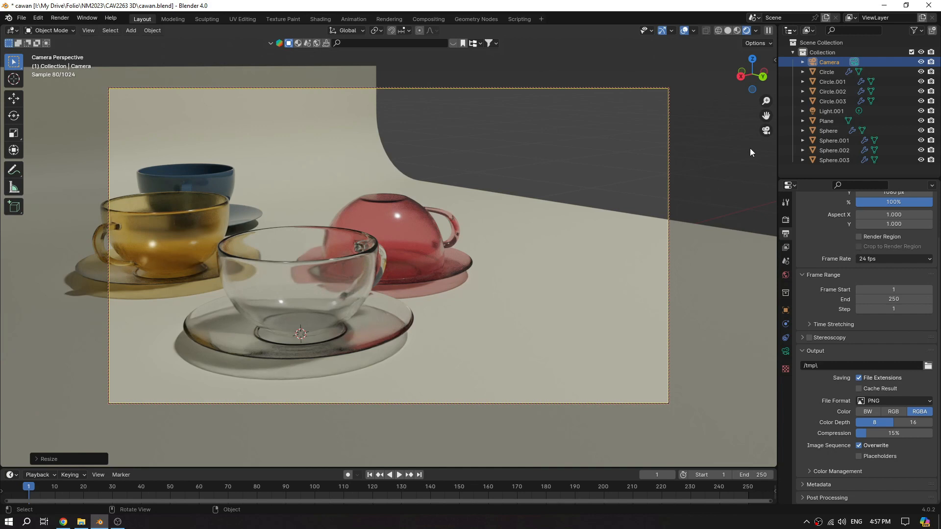
Step: Try orbiting out of the camera view with the Camera to View lock turned off, then return to the camera view
key(n)
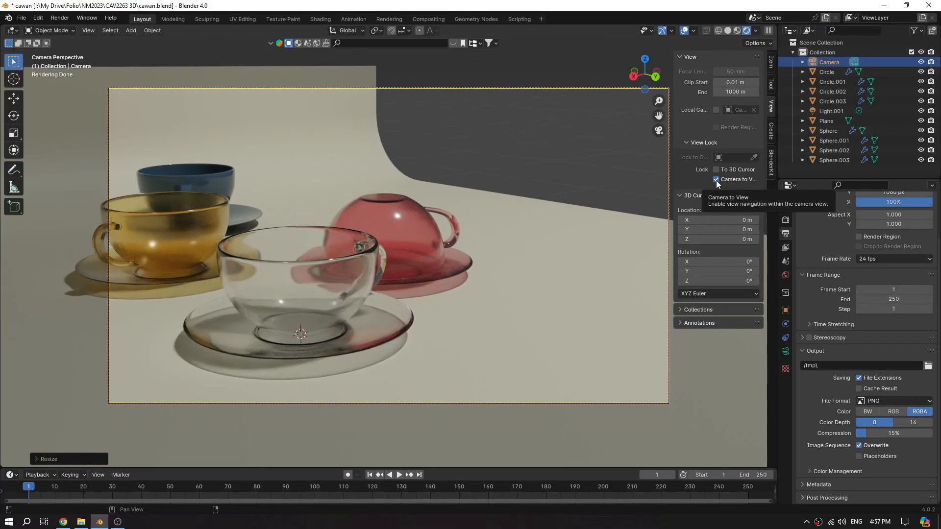
click(716, 180)
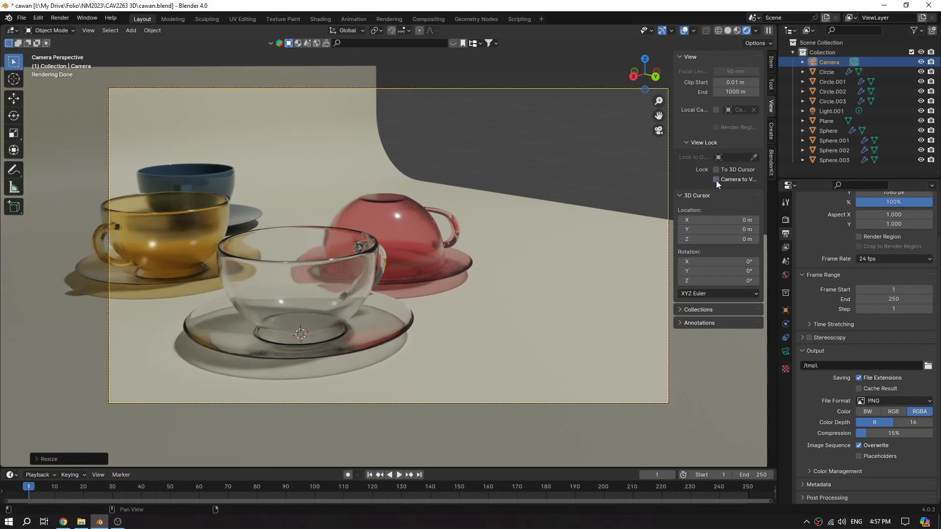
middle_drag(541, 217, 501, 228)
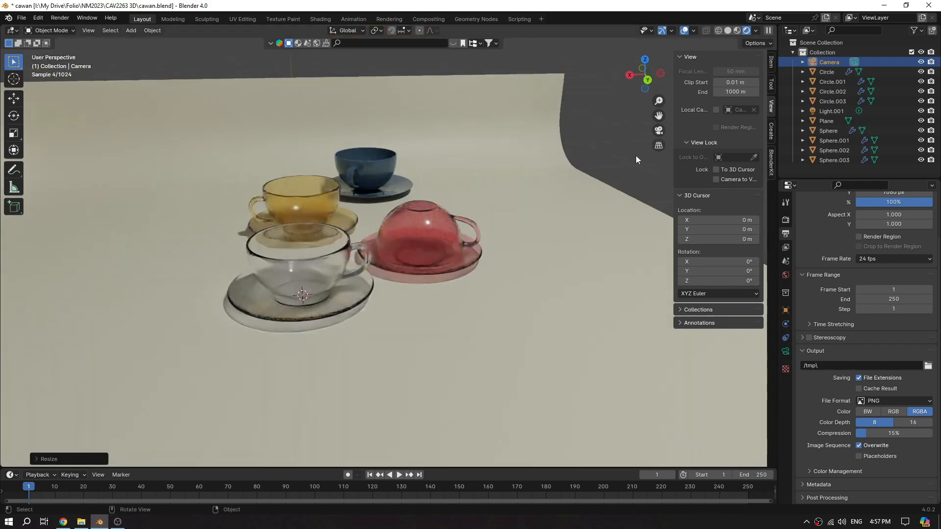
click(658, 132)
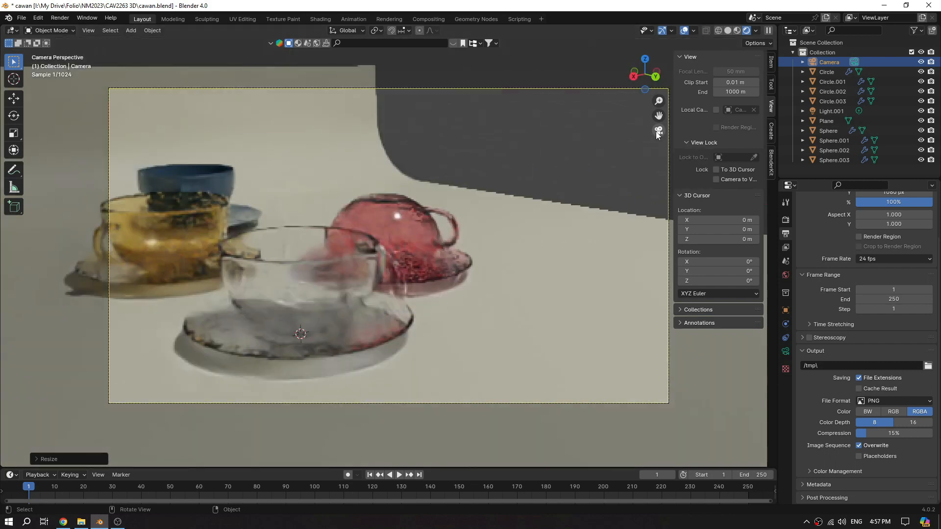
Step: Enable the Camera to View lock and reframe the camera so all four cups sit inside its frame
click(716, 180)
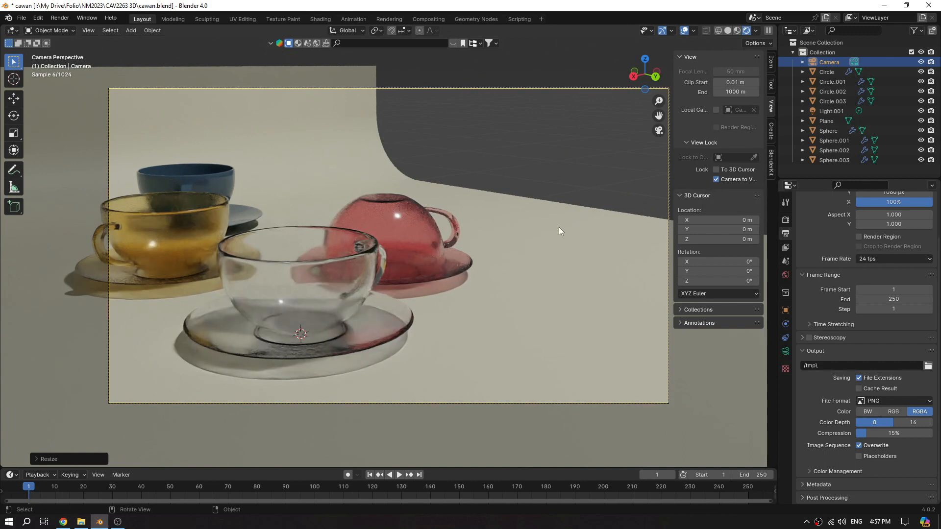
middle_drag(559, 229, 491, 229)
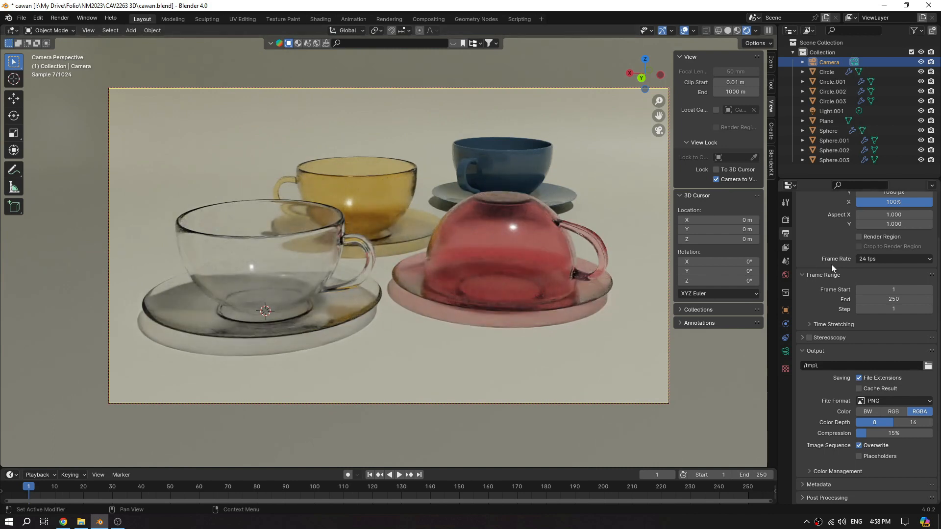
Step: Select the camera and display its lens and object data settings
scroll(828, 264, up, 4)
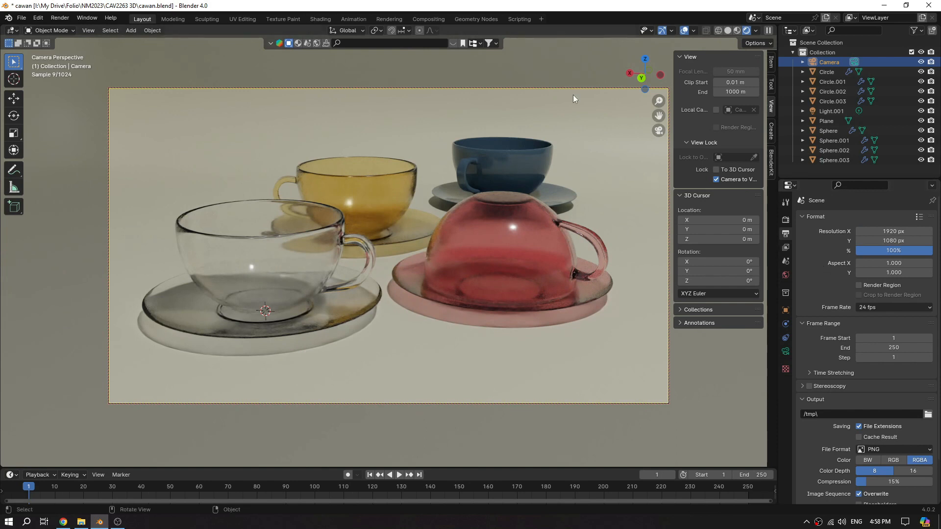
click(703, 355)
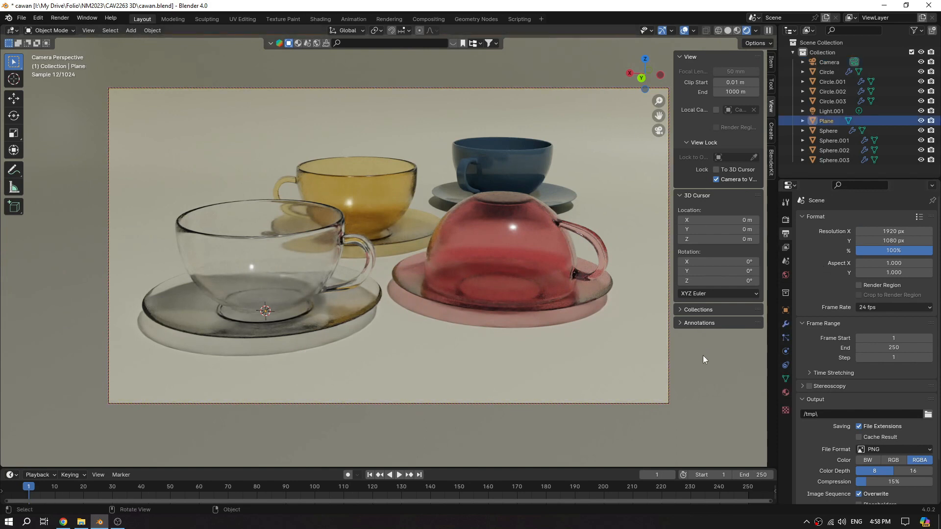
click(828, 62)
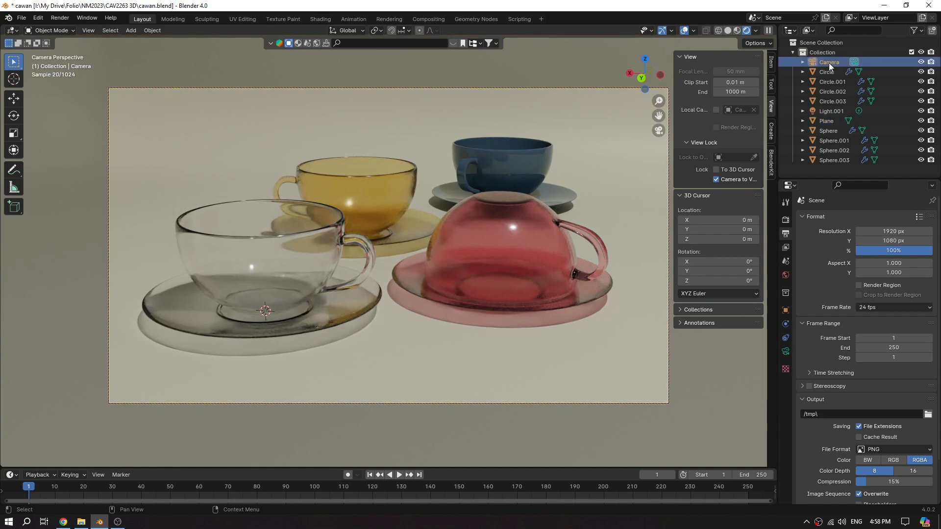
click(702, 402)
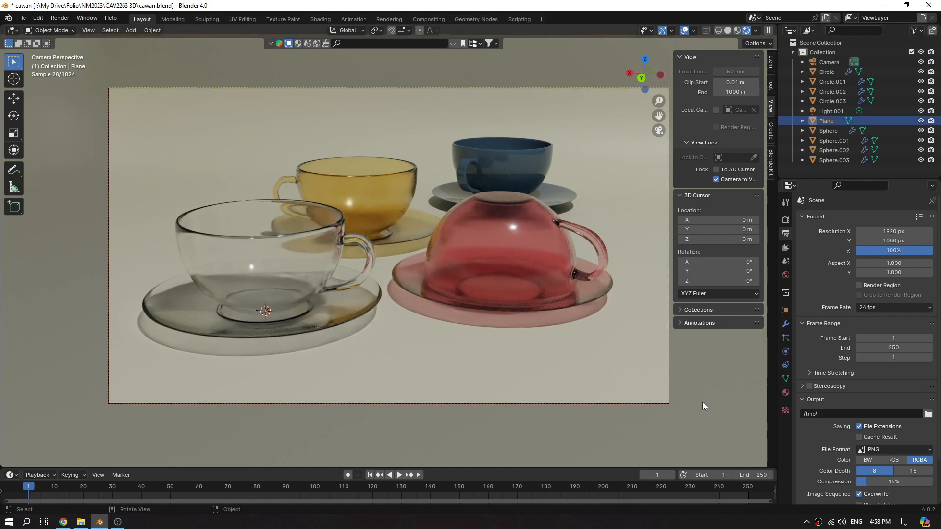
click(669, 368)
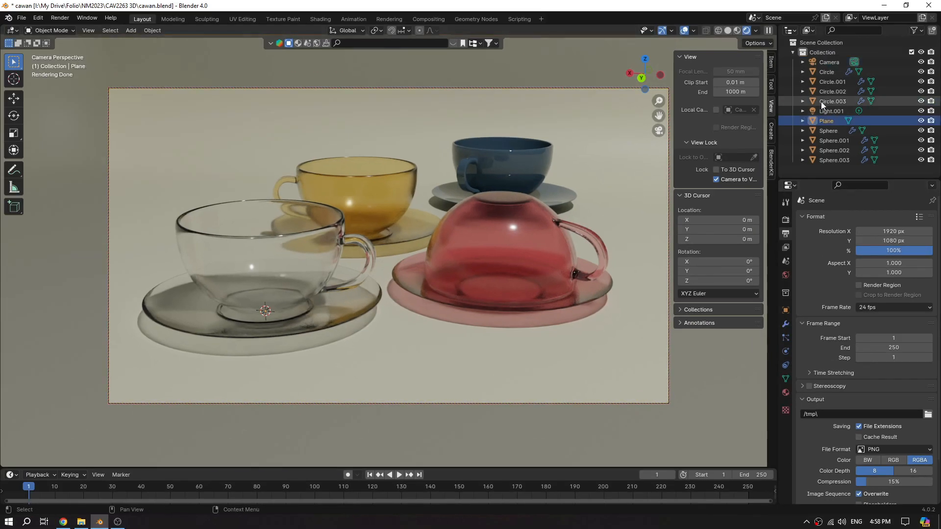
click(668, 357)
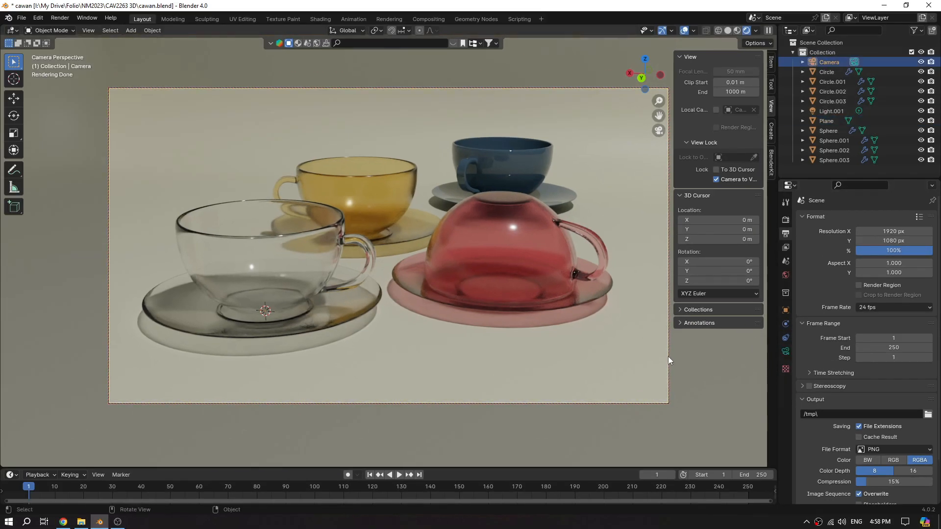
click(785, 351)
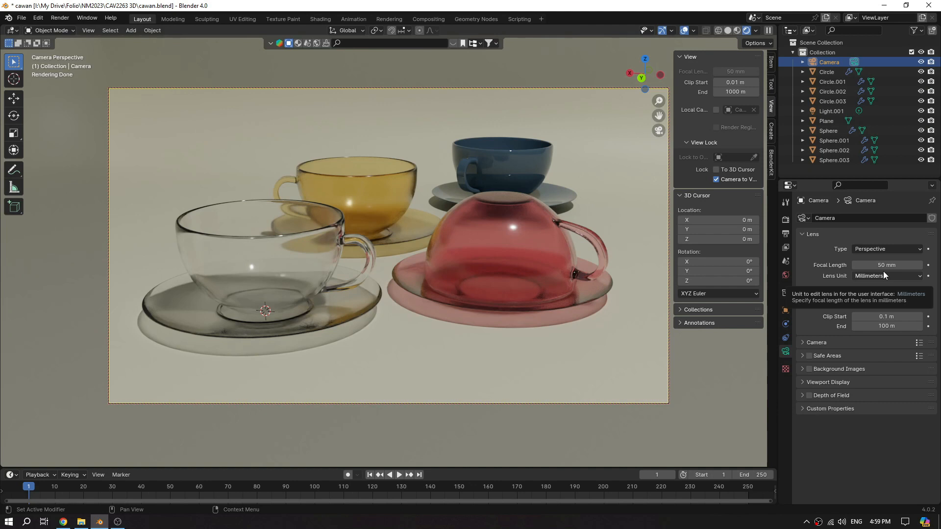
Step: Set the camera's focal length to 10 mm
click(863, 265)
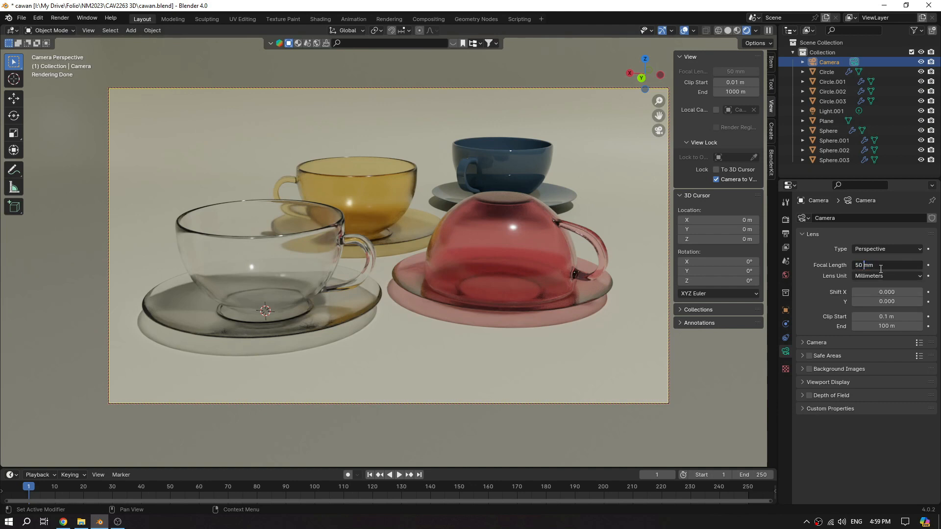
key(BackSpace)
key(BackSpace)
key(BackSpace)
text(10)
key(Return)
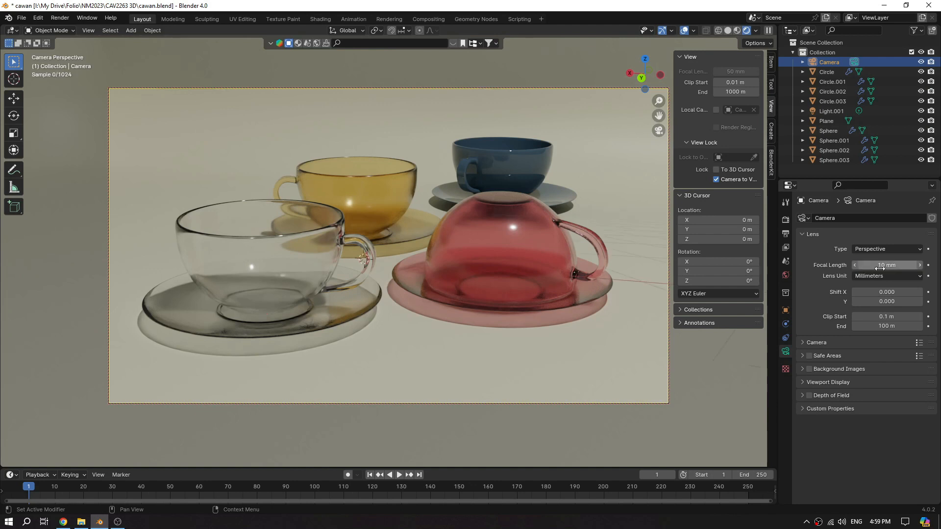
Step: Move the camera closer to the cups and tilt it so the clear and red cups fill the foreground
scroll(521, 282, up, 6)
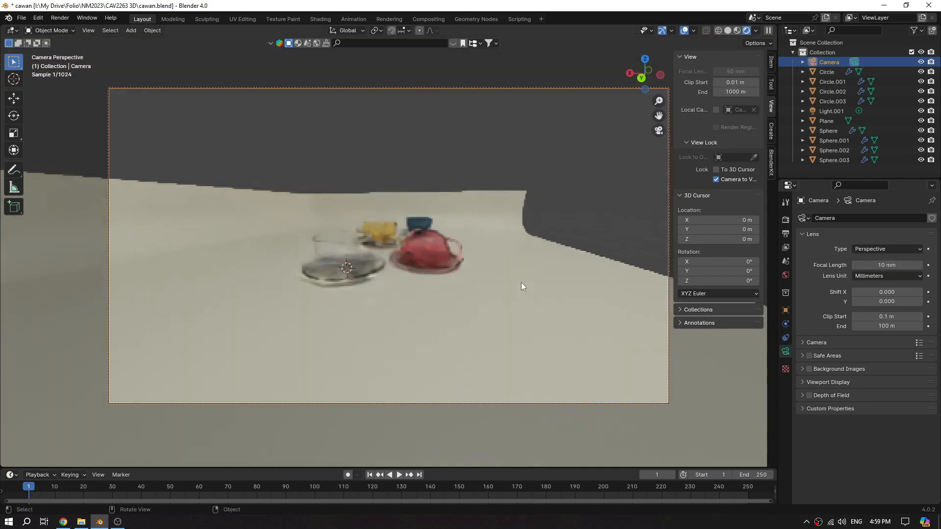
scroll(522, 282, up, 3)
middle_drag(522, 282, 518, 298)
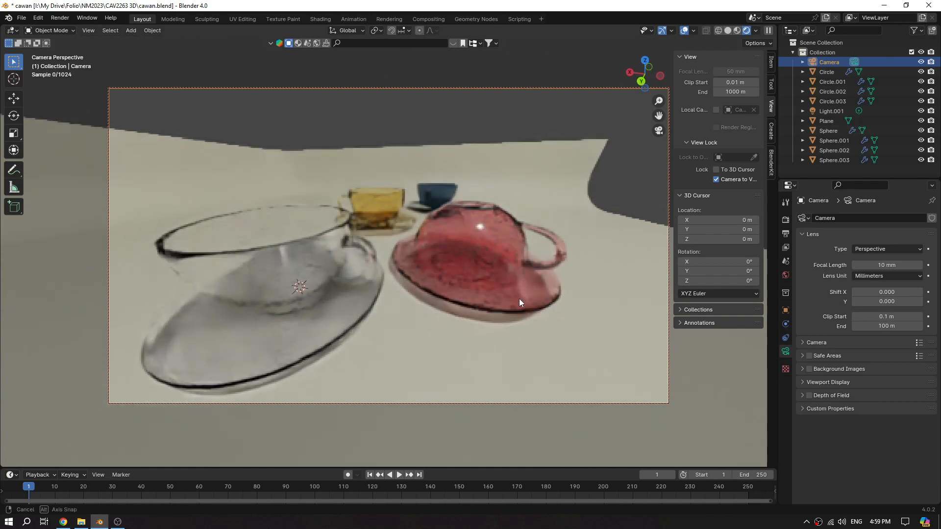
Step: Set the camera's focal length to 35 mm and lower the viewing angle to reframe the four cups
click(882, 265)
click(864, 268)
key(BackSpace)
key(BackSpace)
text(35)
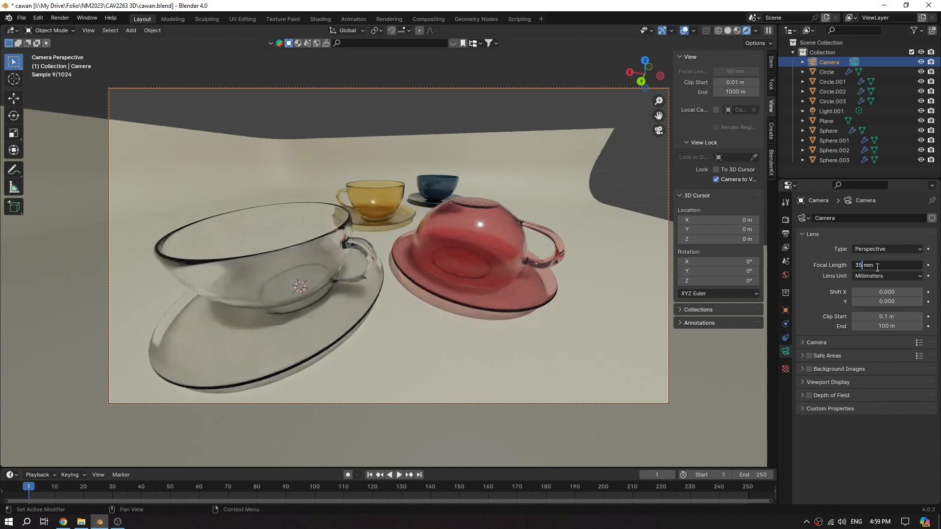
key(Return)
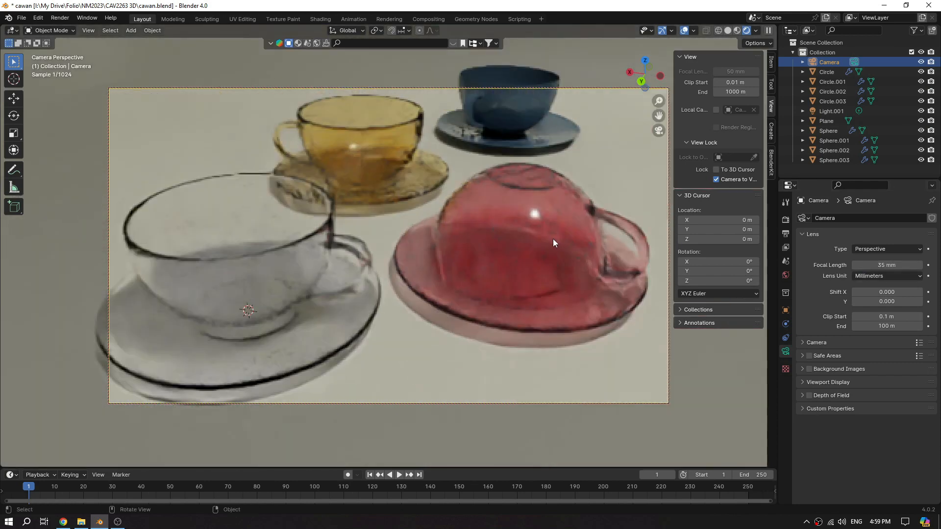
middle_drag(552, 239, 553, 218)
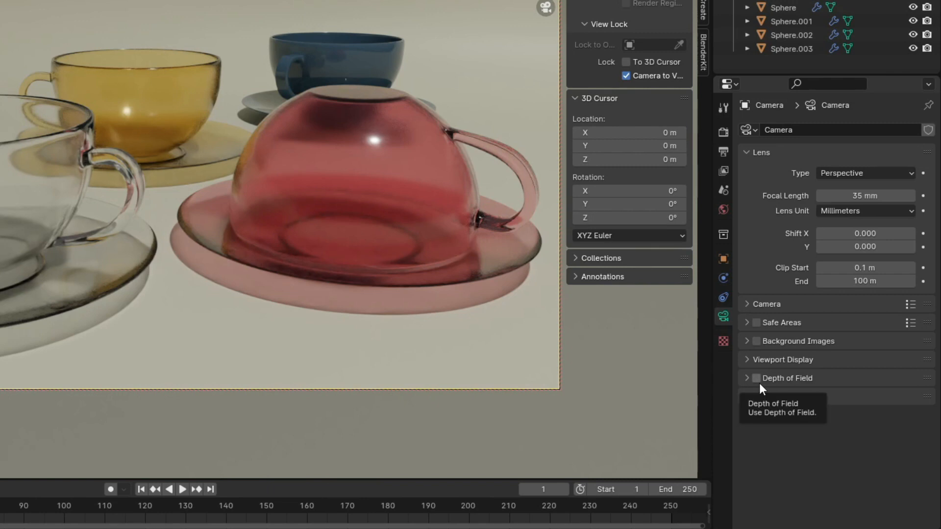
Step: Enable the camera's depth of field and replace its focus object with the clear glass cup, Sphere
click(756, 378)
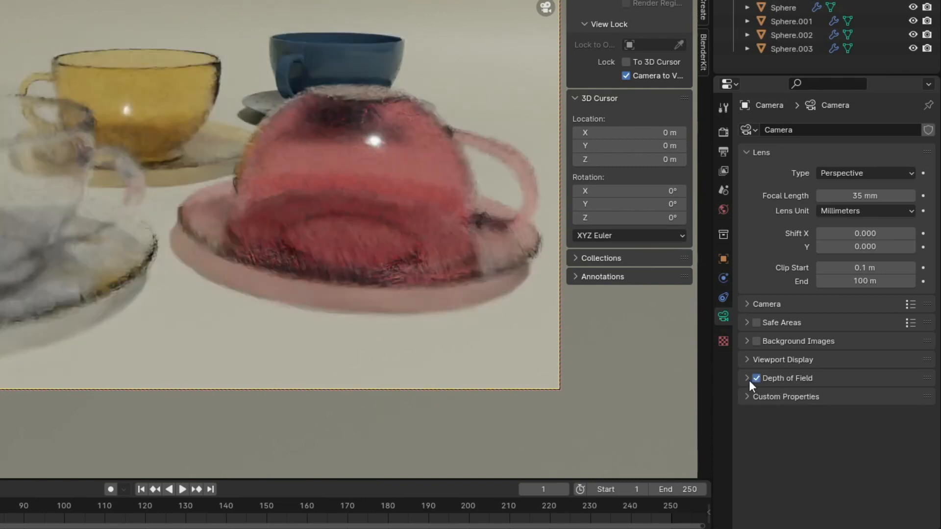
click(747, 379)
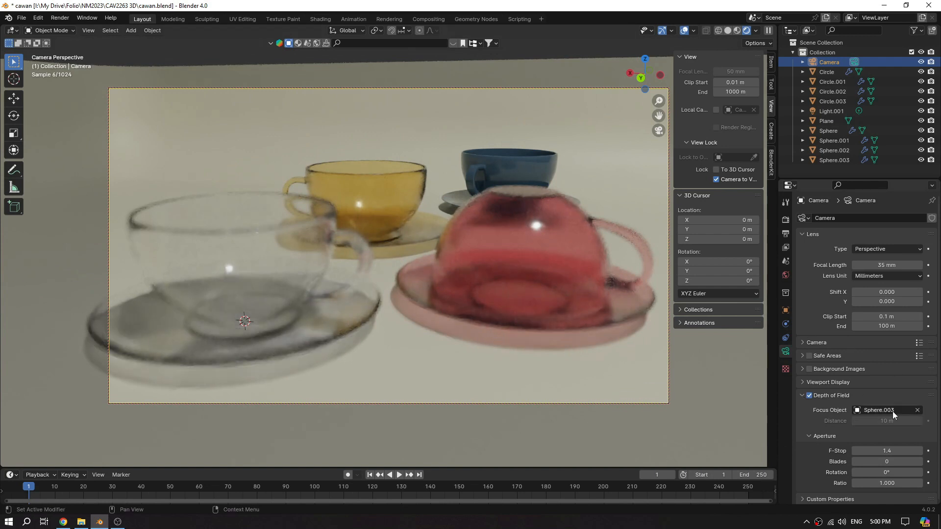
click(917, 412)
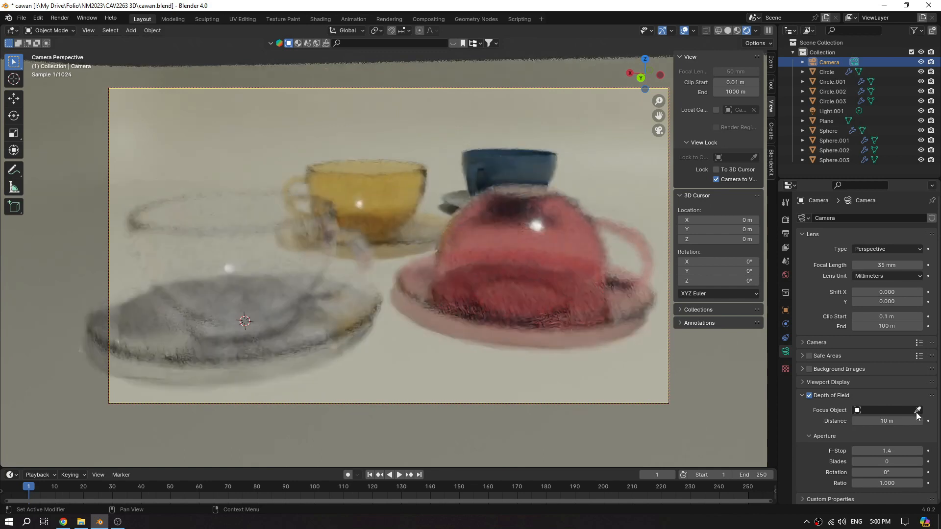
click(917, 410)
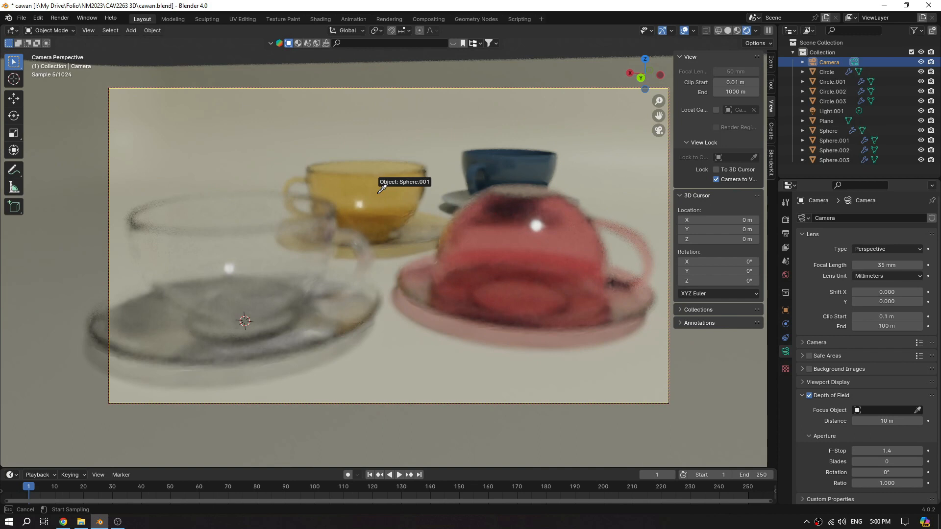
click(272, 243)
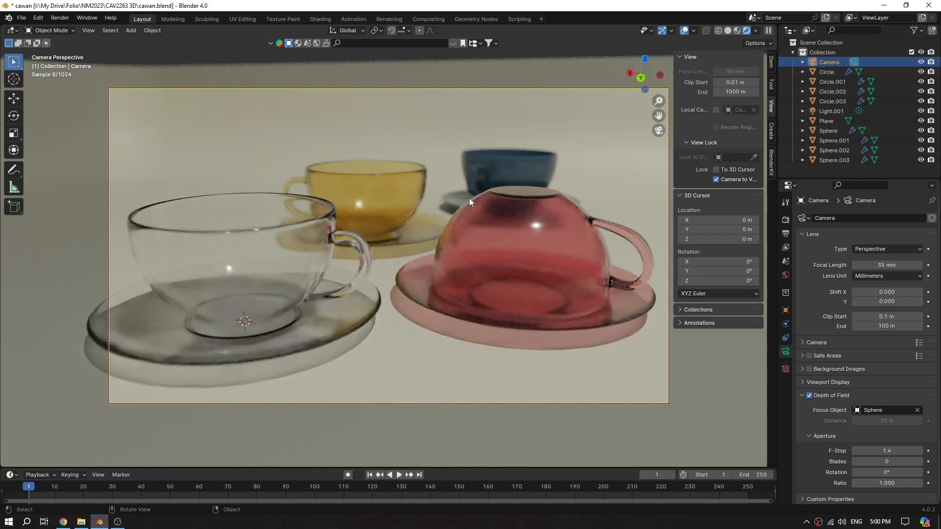
Step: Set the depth of field aperture's F-Stop to 1.2
click(886, 451)
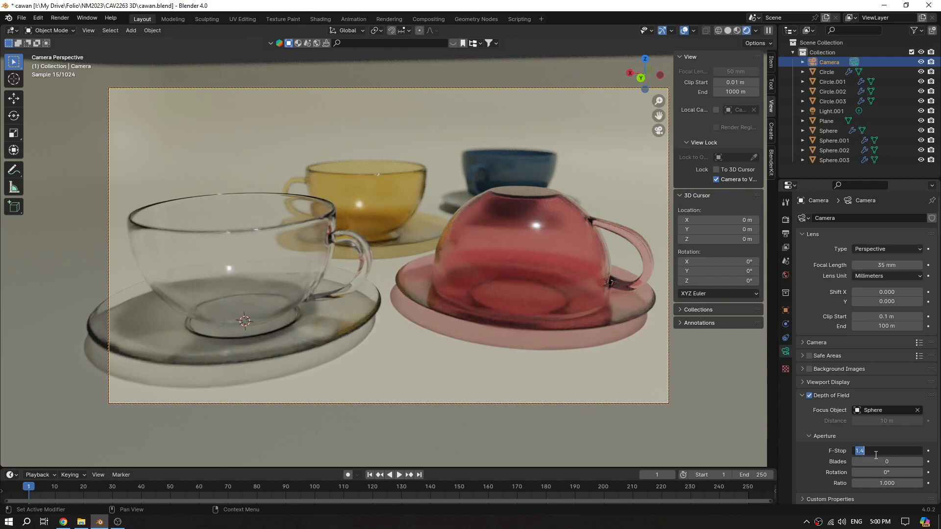
click(854, 437)
click(855, 452)
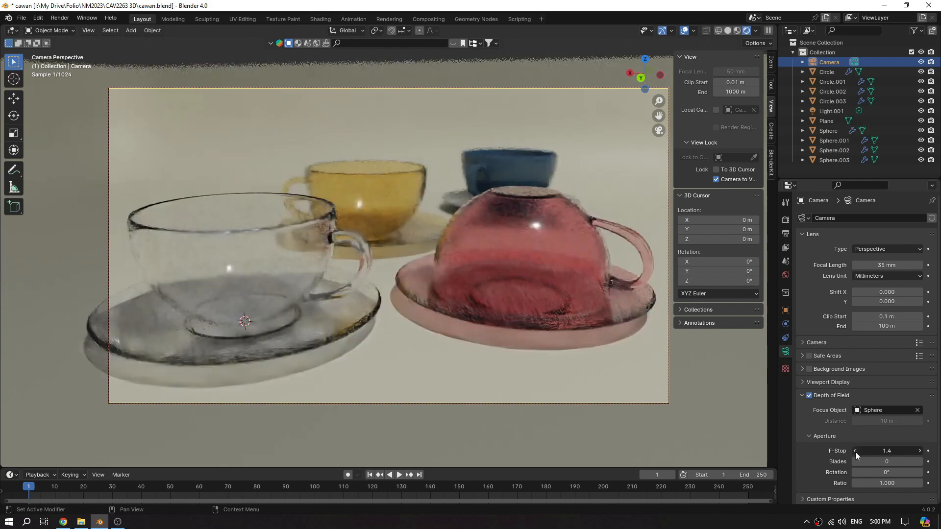
click(854, 451)
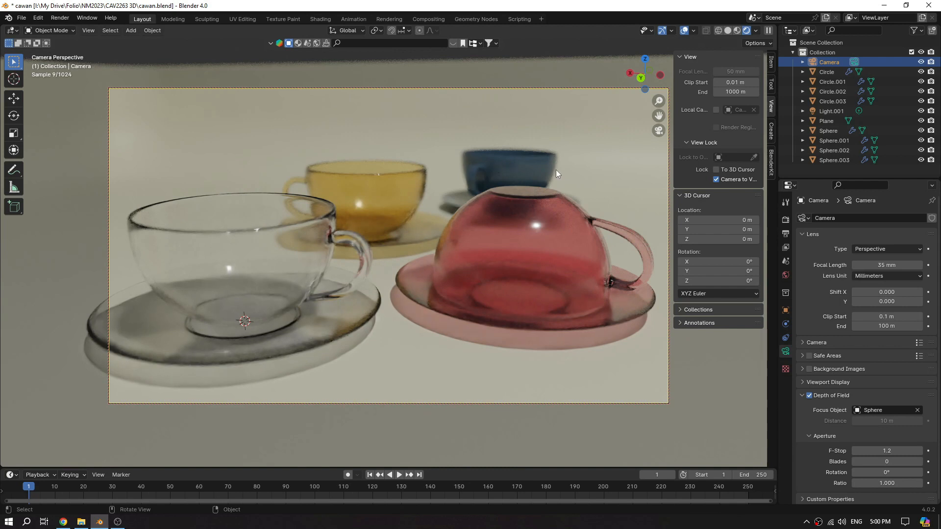
Step: Change the focus object to the blue cup at the back, Sphere.003, and slightly adjust the camera angle
click(917, 411)
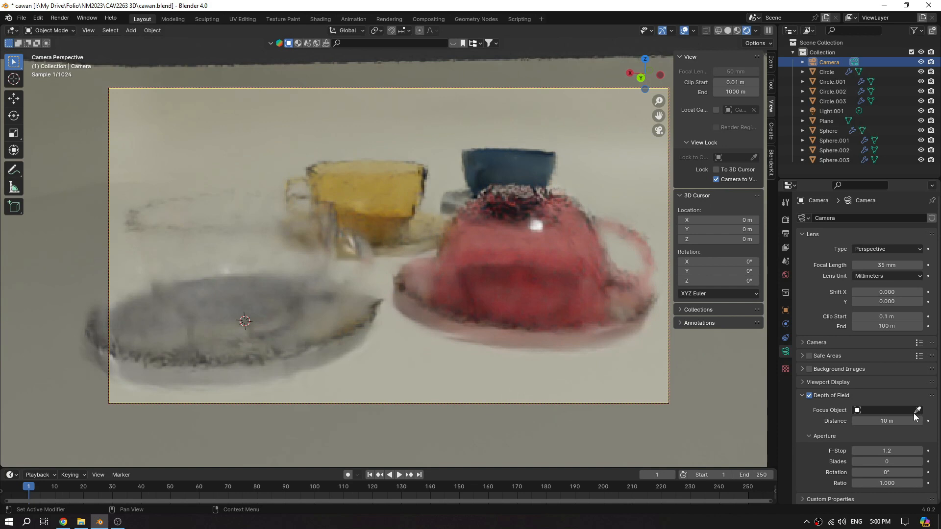
click(917, 410)
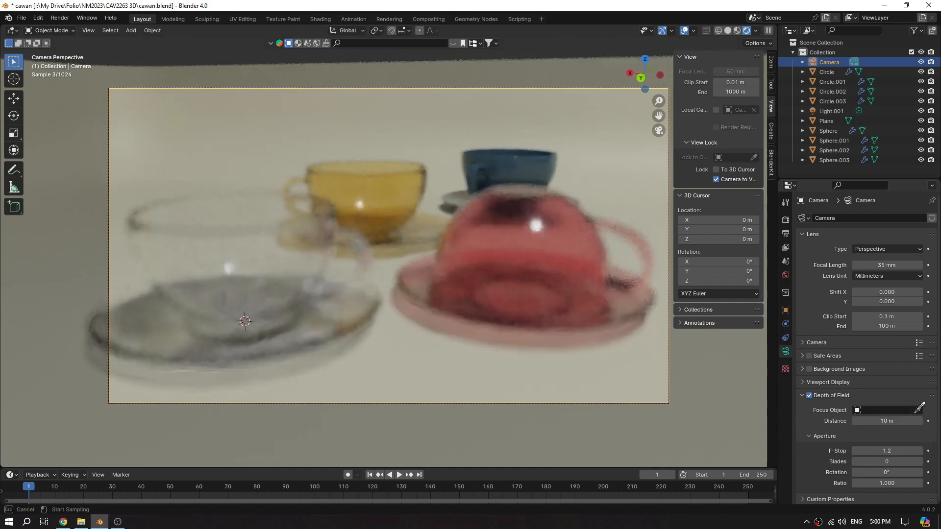
click(492, 169)
middle_drag(496, 224, 504, 230)
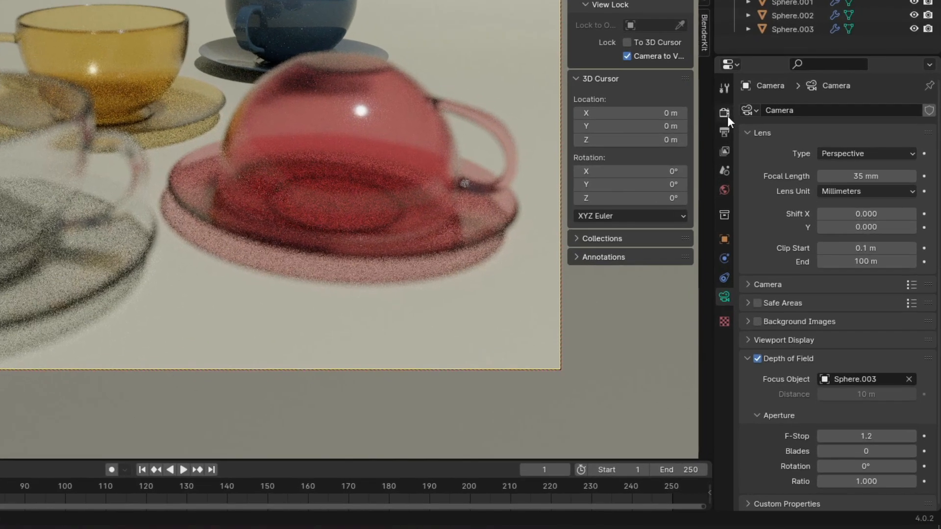
Step: Switch the scene's render engine to EEVEE
click(727, 116)
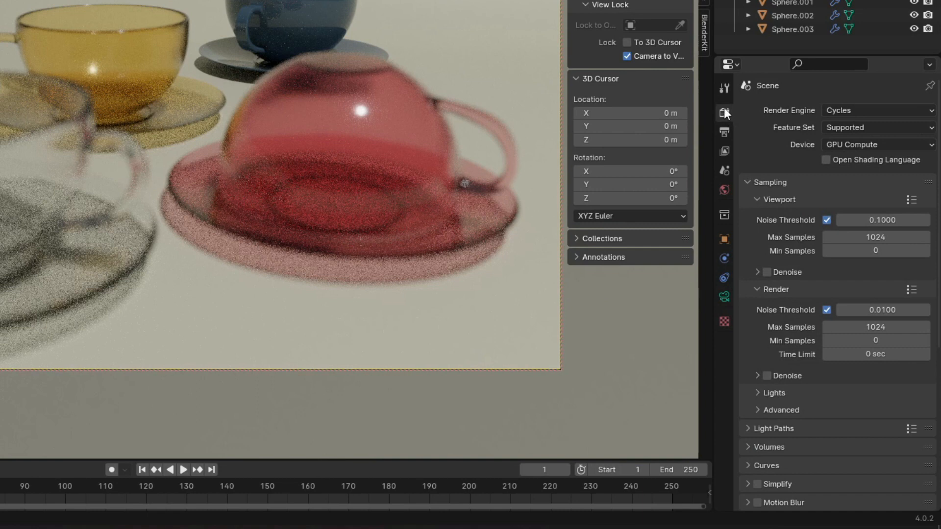
click(858, 108)
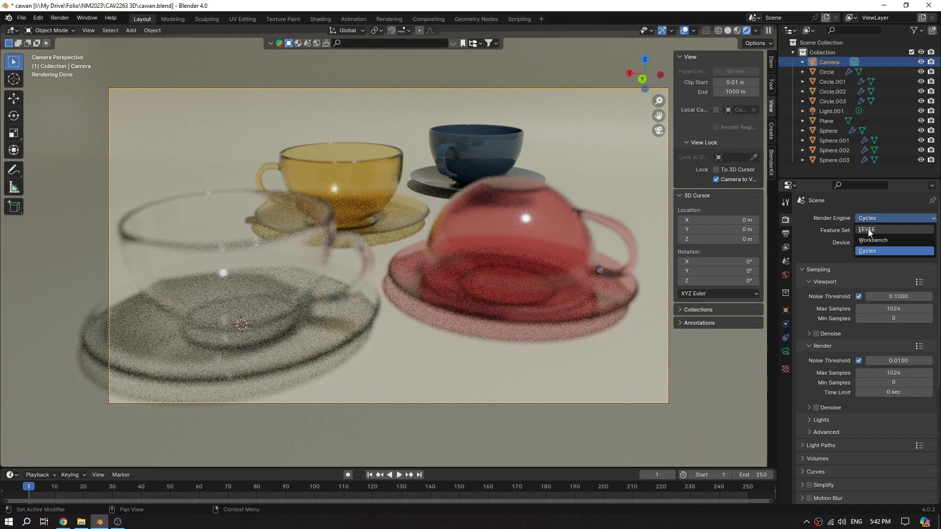
click(840, 127)
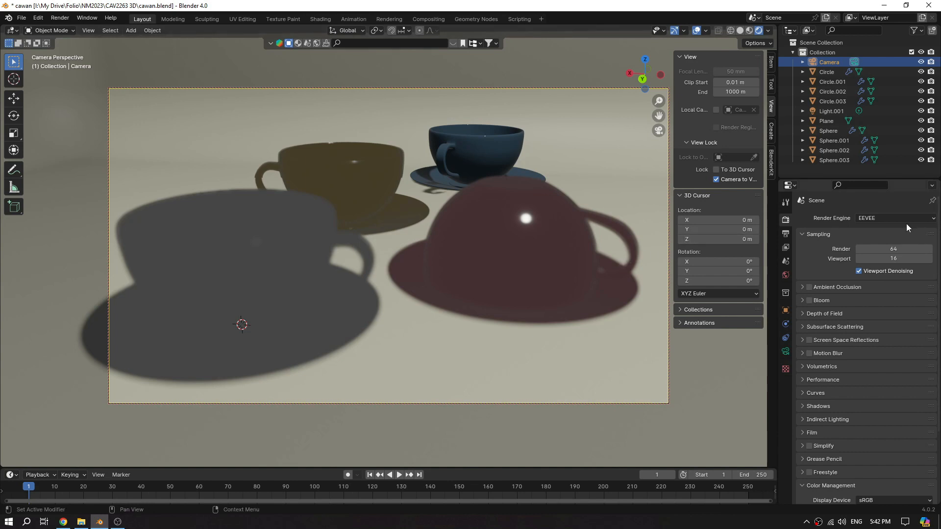
Step: Set the render engine to Cycles with GPU Compute as its device
click(892, 217)
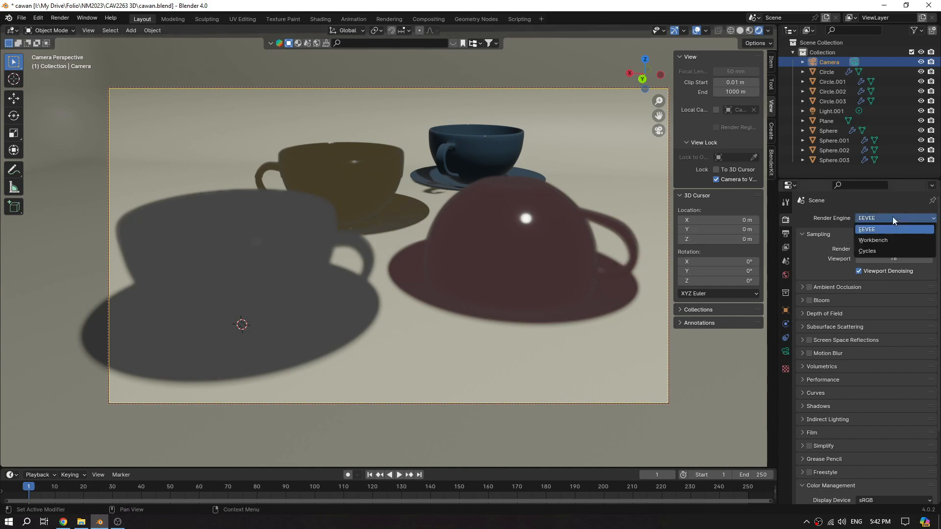
click(877, 250)
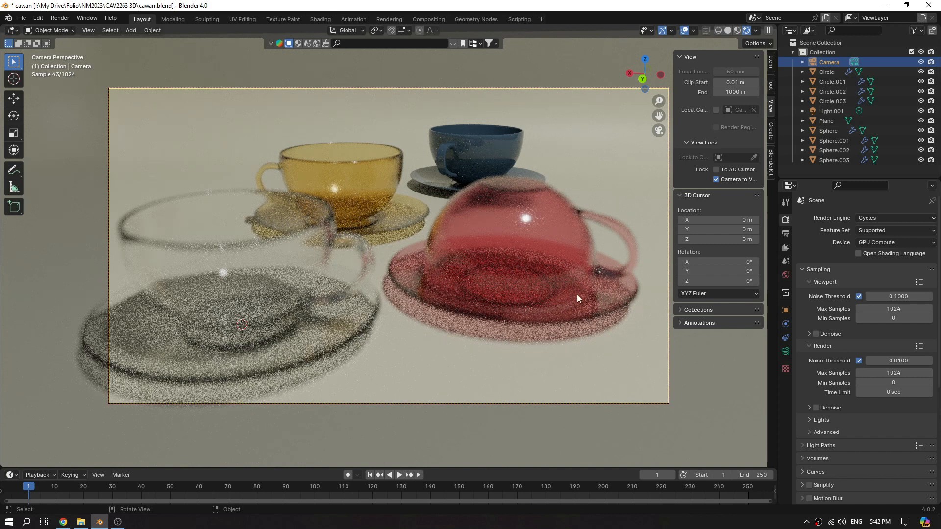
click(904, 243)
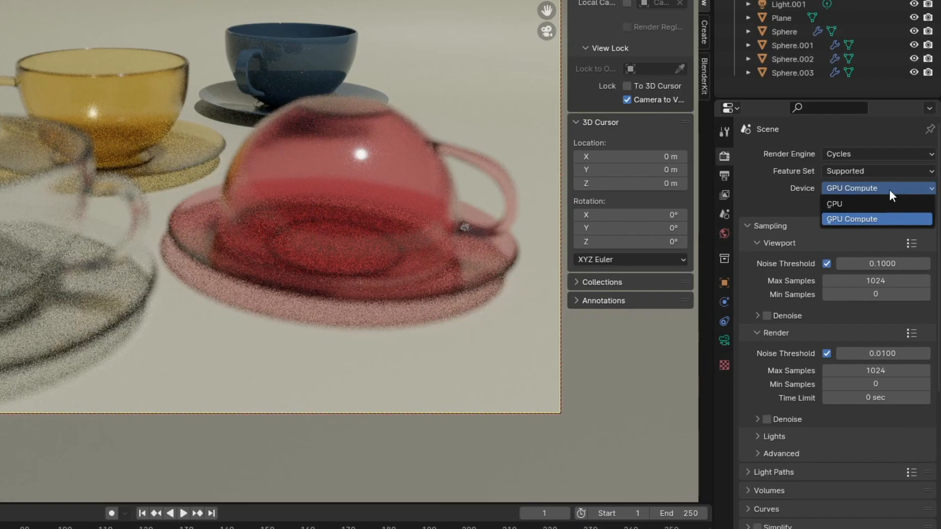
click(858, 220)
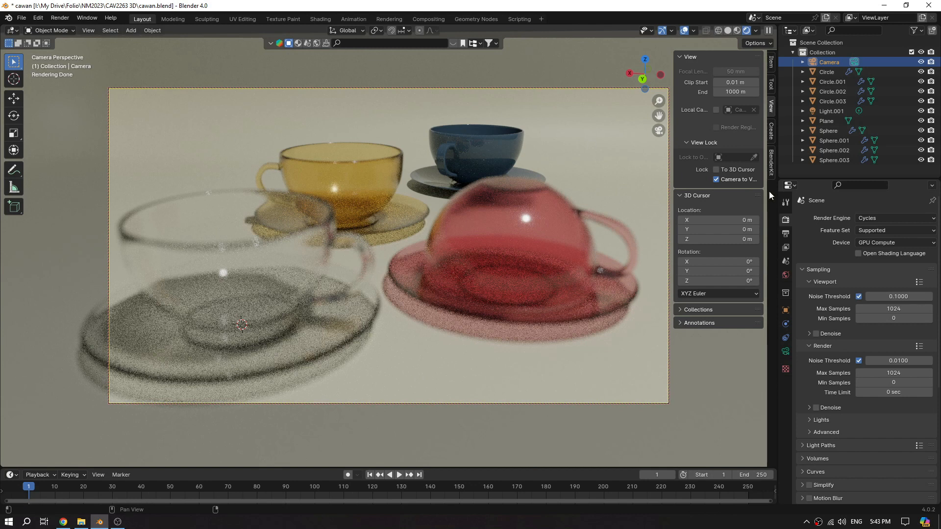
Step: Set the viewport's maximum samples to 512 and slightly adjust the camera angle on the cups
click(921, 309)
text(512)
key(Return)
click(621, 293)
middle_drag(554, 303, 545, 305)
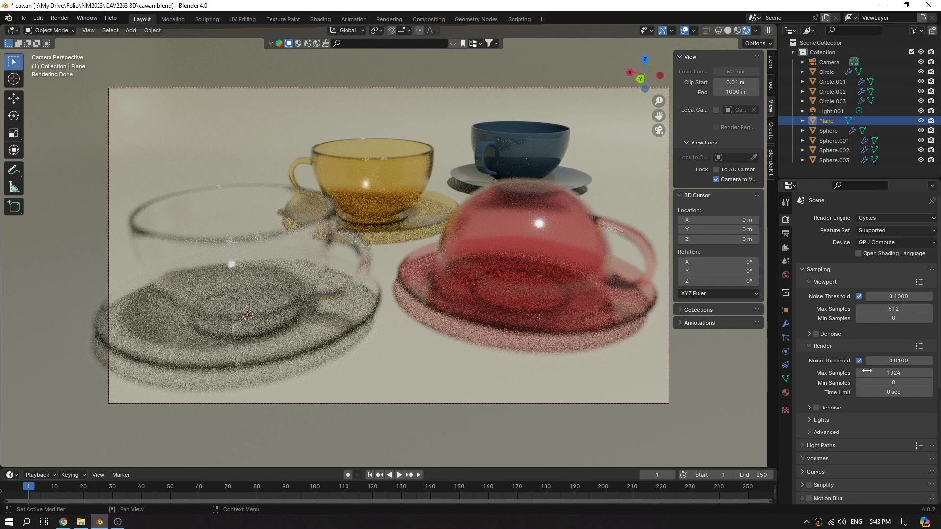
Step: Set the final render's maximum samples to 512 and enable denoising for both the viewport and the render
double_click(911, 373)
text(512)
key(Return)
click(815, 333)
click(816, 406)
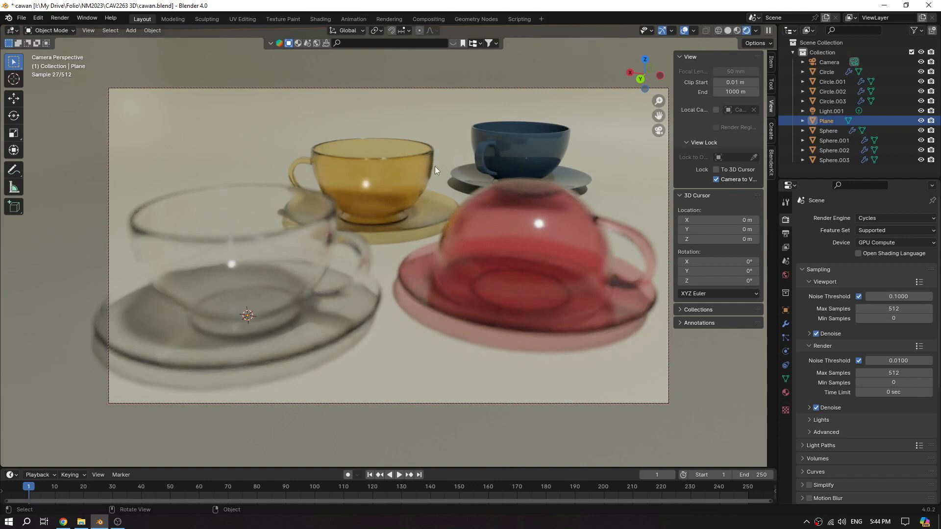
Step: Reduce the maximum samples to 256 for both the viewport and the final render
click(894, 309)
text(256)
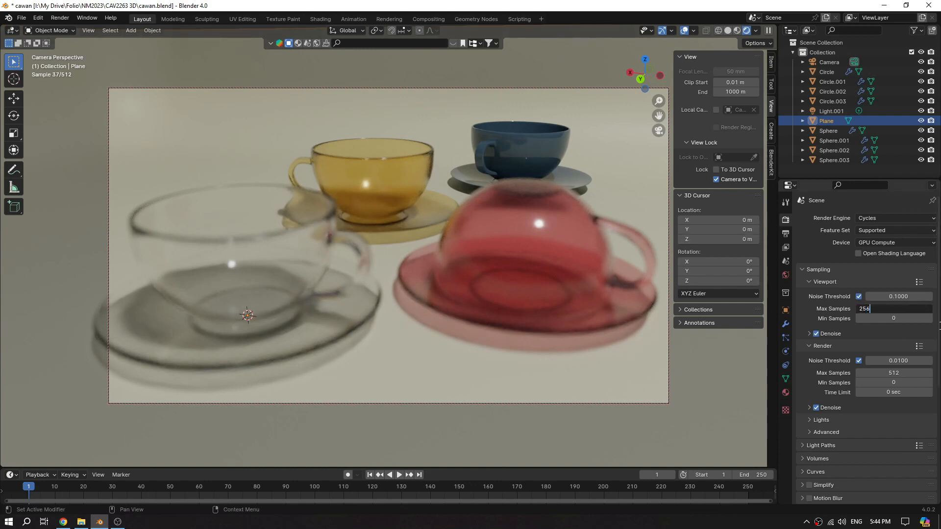
key(Return)
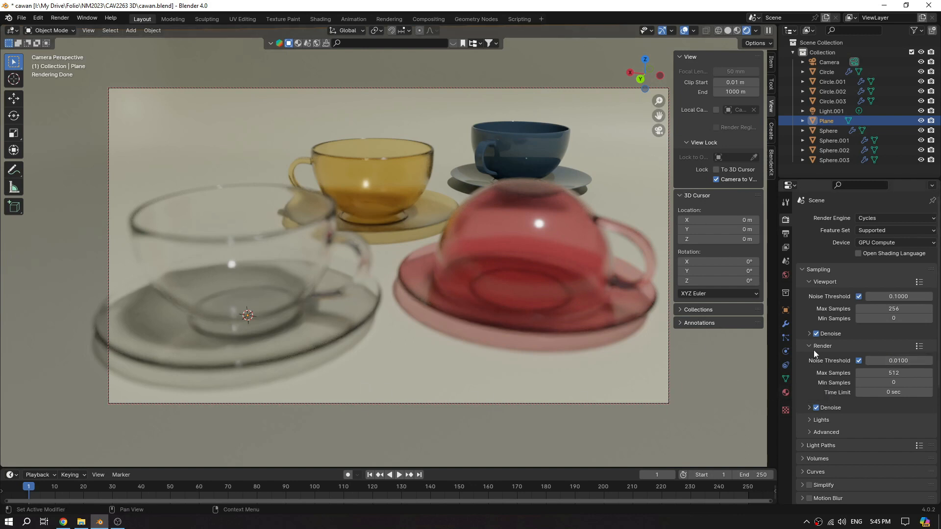
click(894, 374)
text(256)
key(Return)
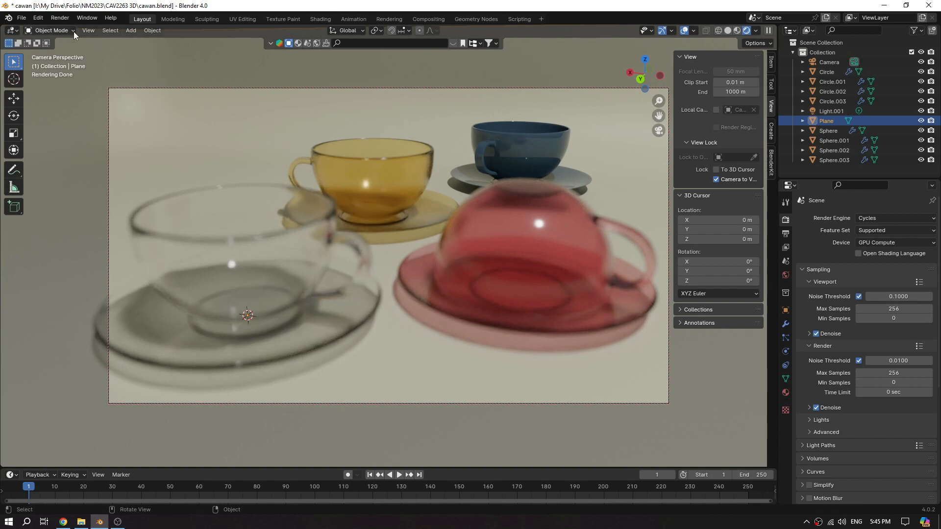
Step: Render the scene as a still image and save the result as an RGB PNG named cawan
click(60, 18)
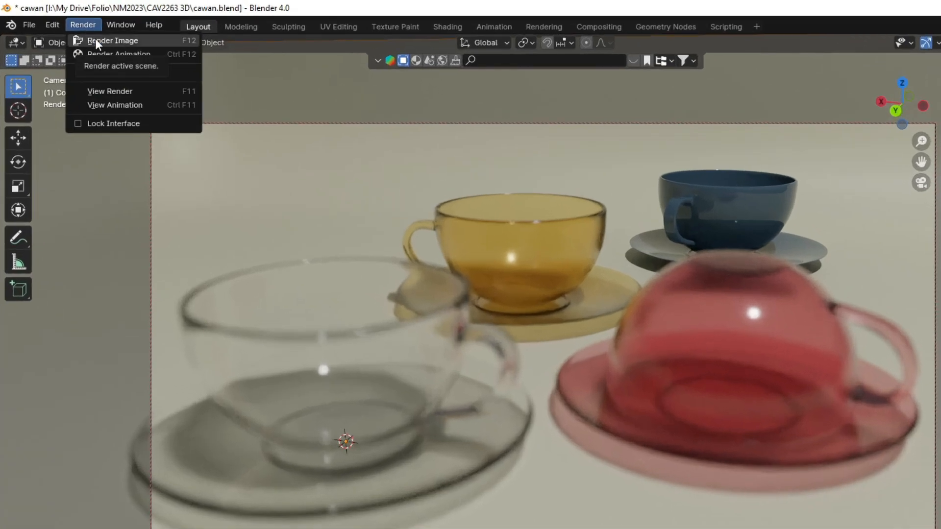
click(95, 41)
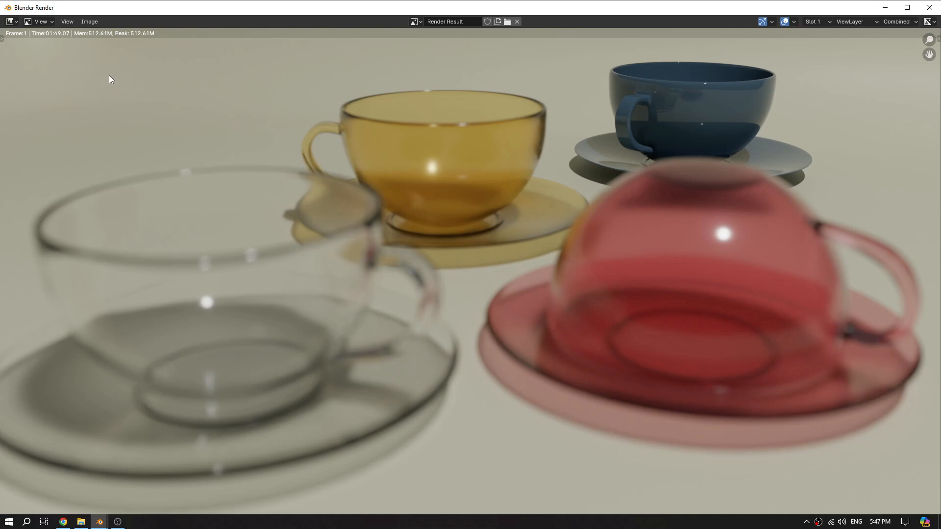
click(90, 22)
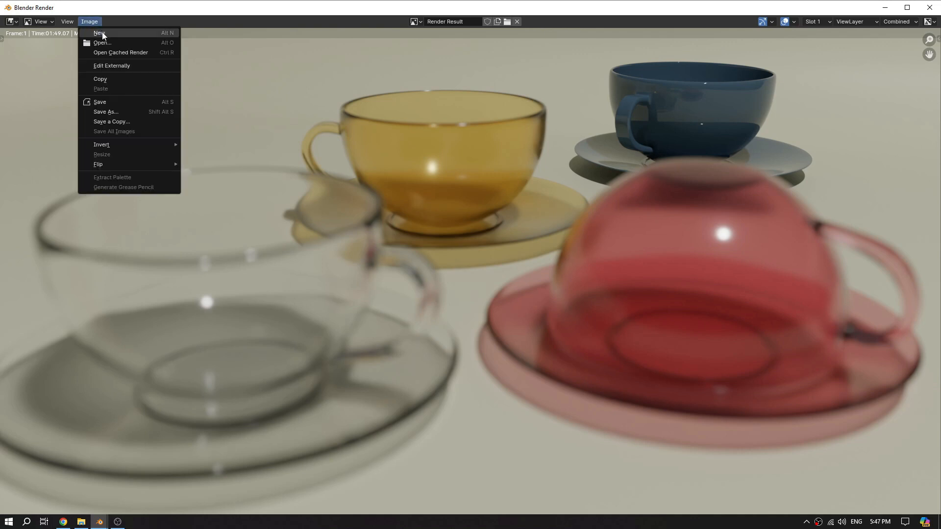
click(105, 112)
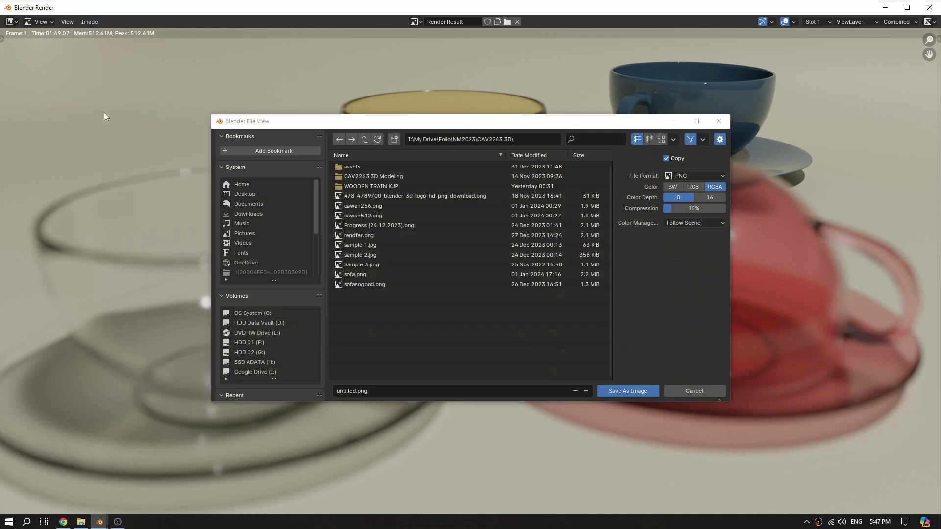
click(694, 187)
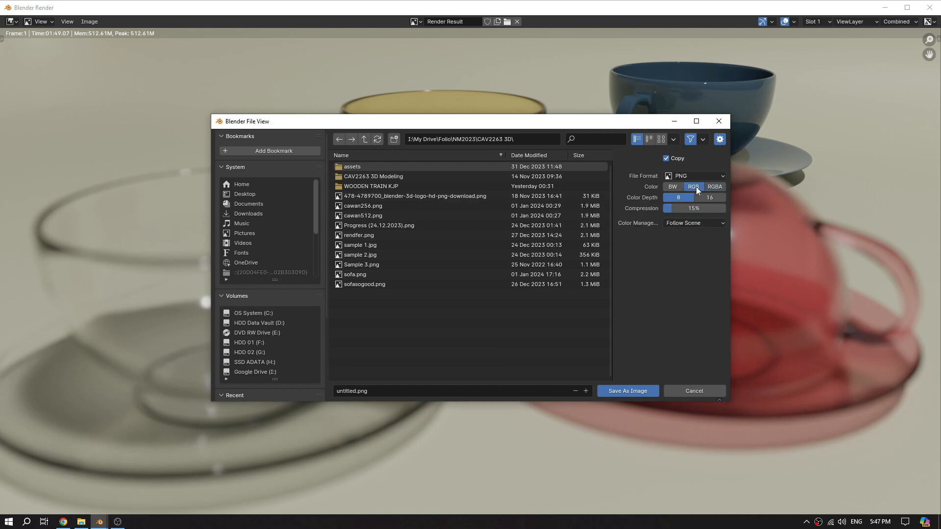
click(372, 389)
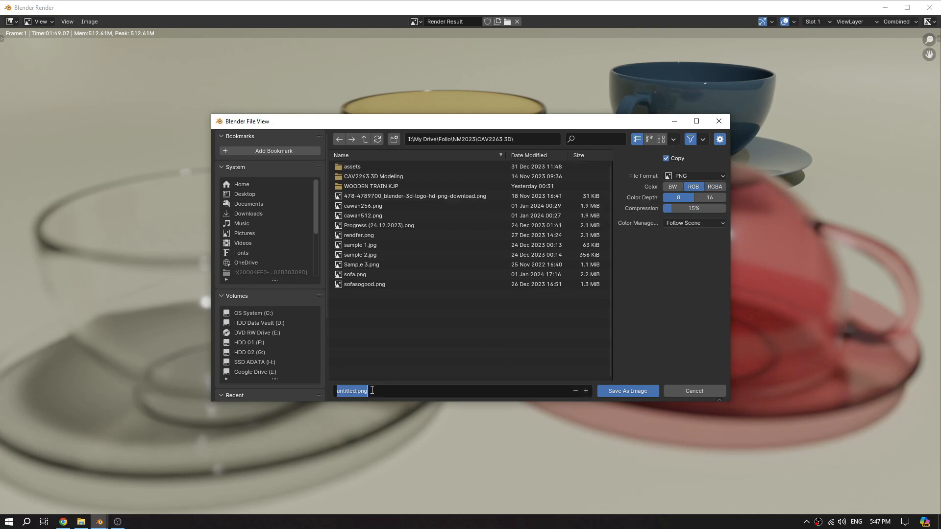
text(cawan)
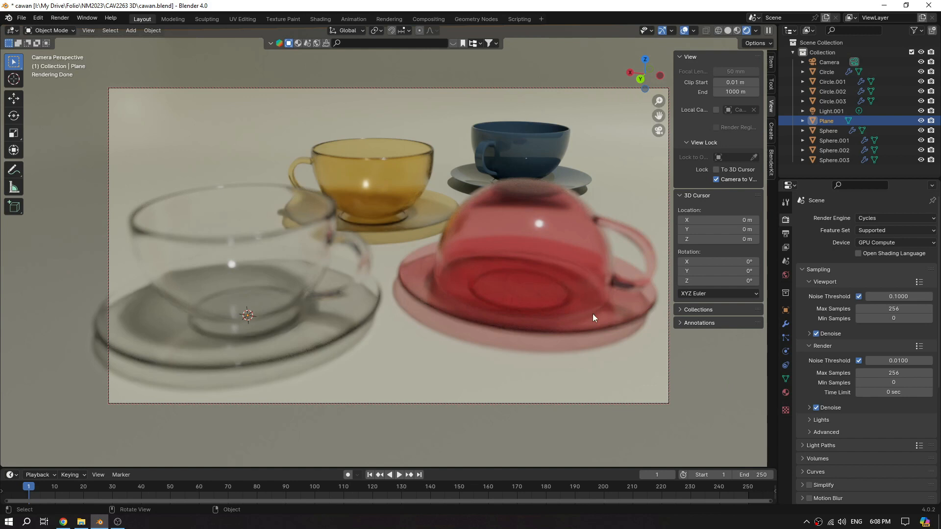
Step: Select the upside-down red cup, Sphere.002
click(557, 296)
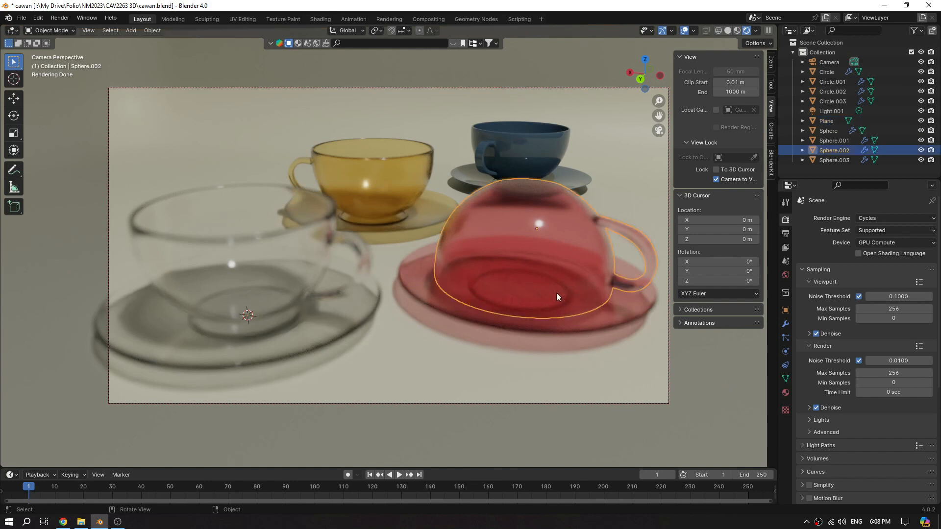